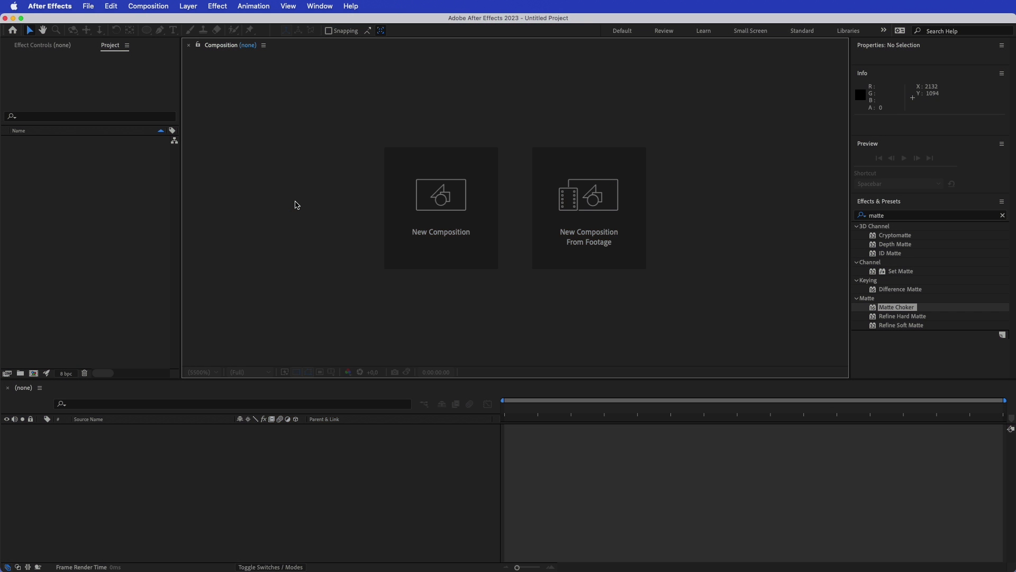
- Create Comp 1 at 1920x1080 with a slightly darker Deep Magenta (6E008A) background
left_click(438, 216)
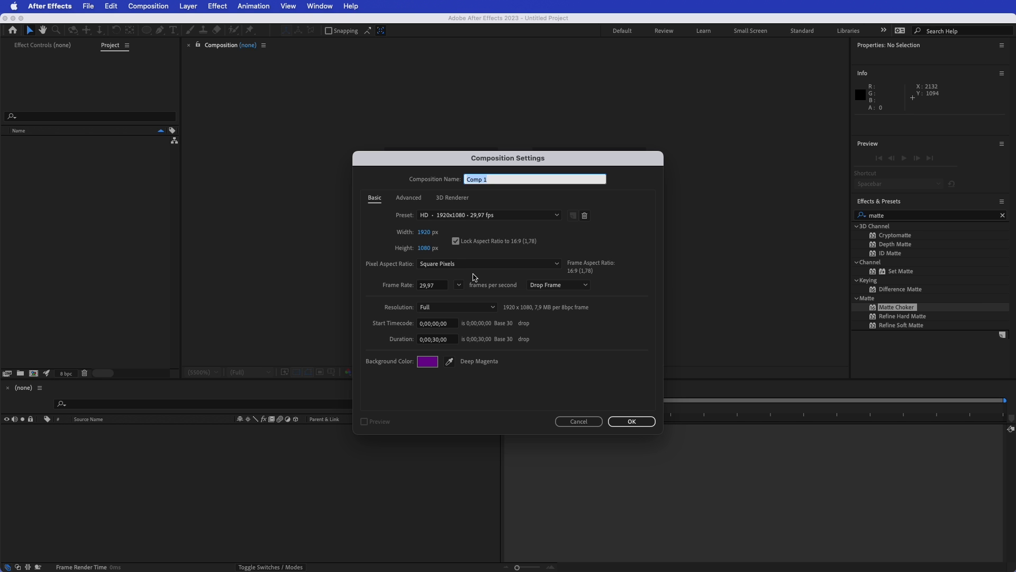
left_click(428, 361)
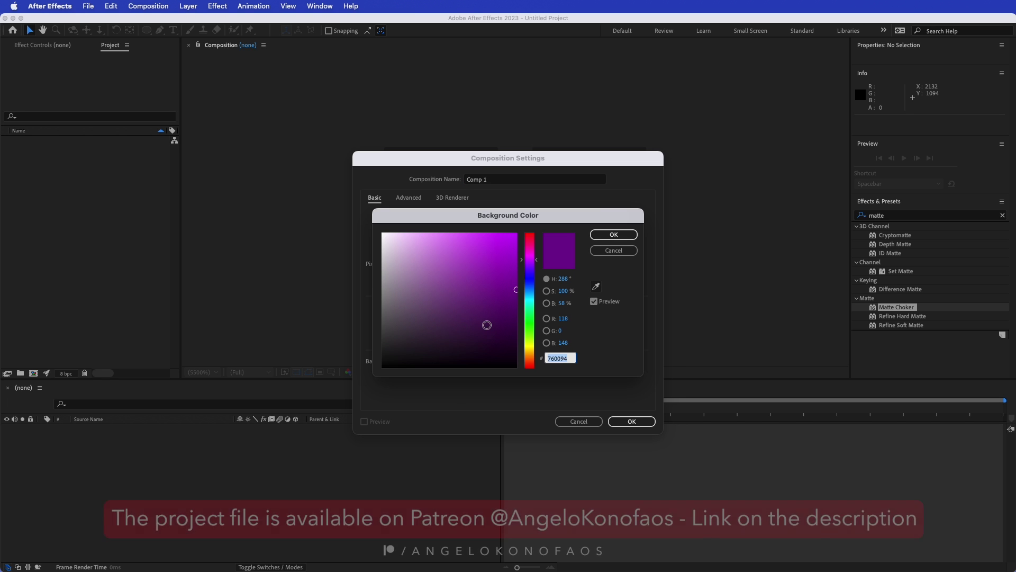
left_click_drag(514, 302, 525, 295)
left_click(630, 239)
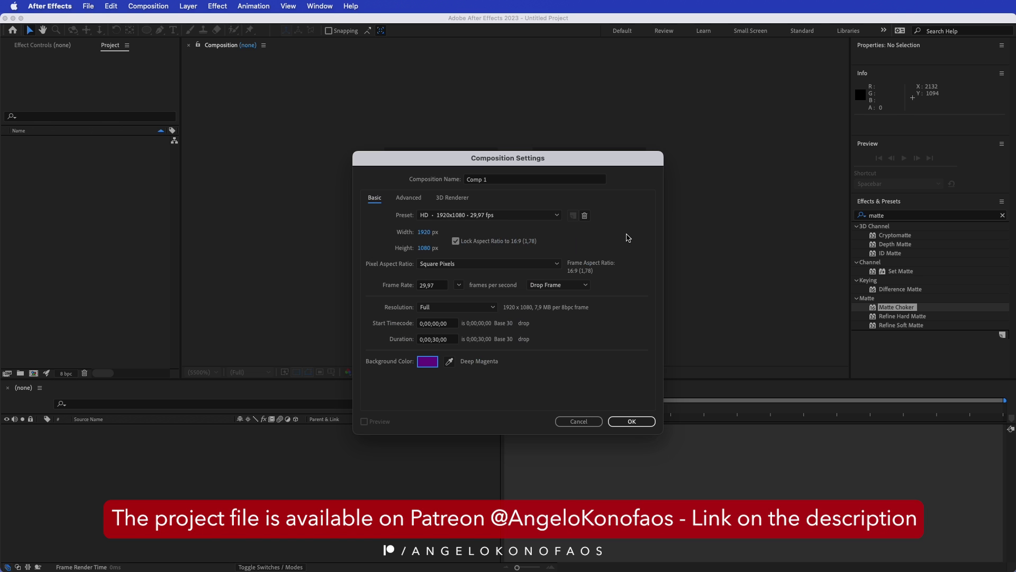
left_click(634, 421)
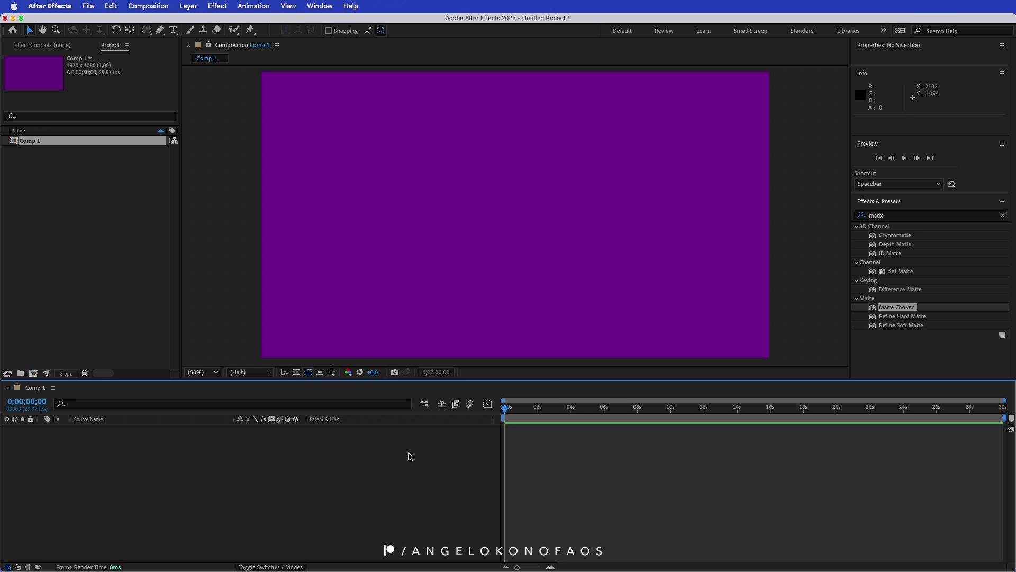
- Add a new empty shape layer from the Layer > New menu
left_click(189, 7)
mouse_move(199, 22)
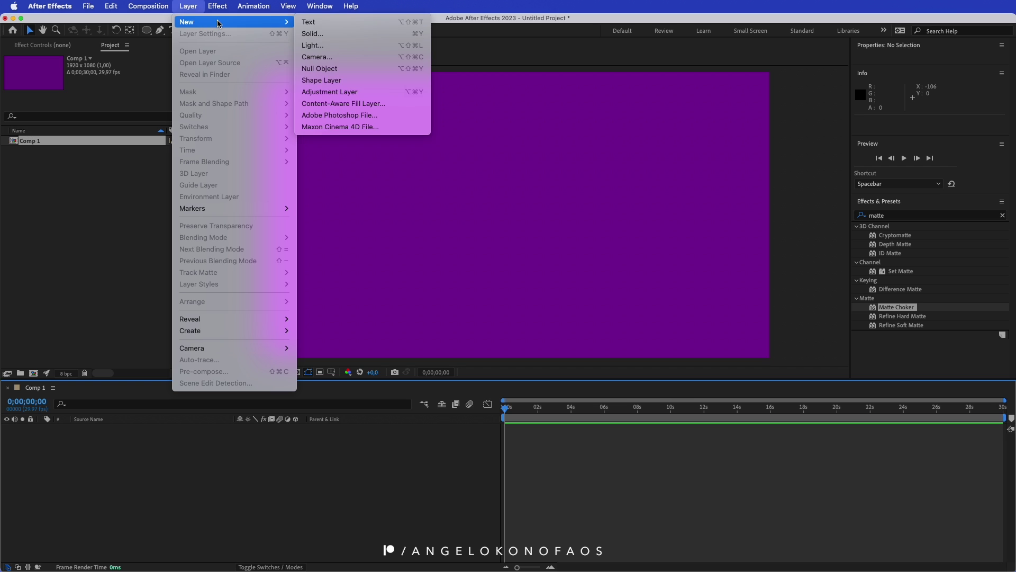
left_click(352, 81)
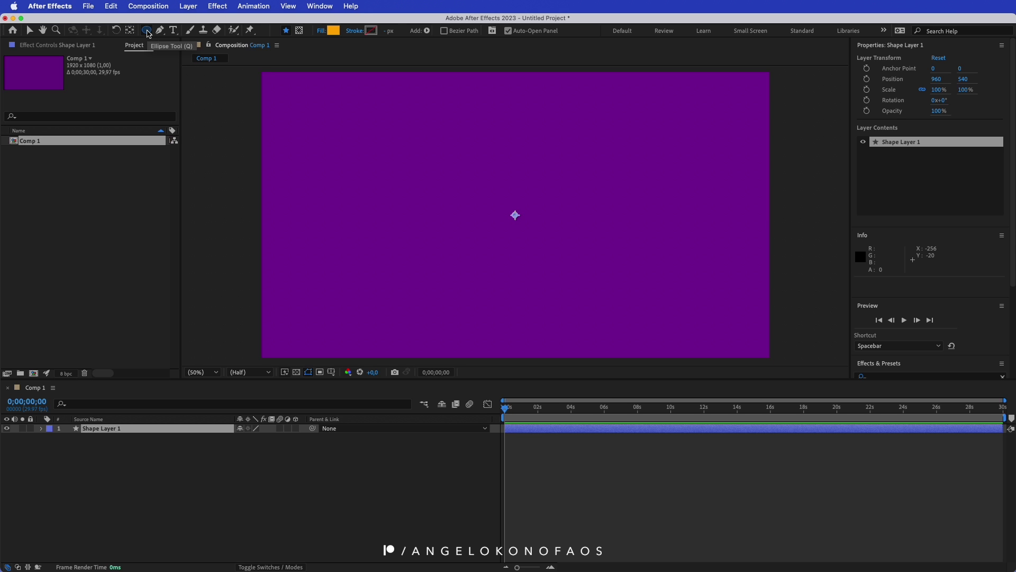
- Draw an FFAB00 orange circle with the Ellipse Tool just above-left of centre
left_click(148, 34)
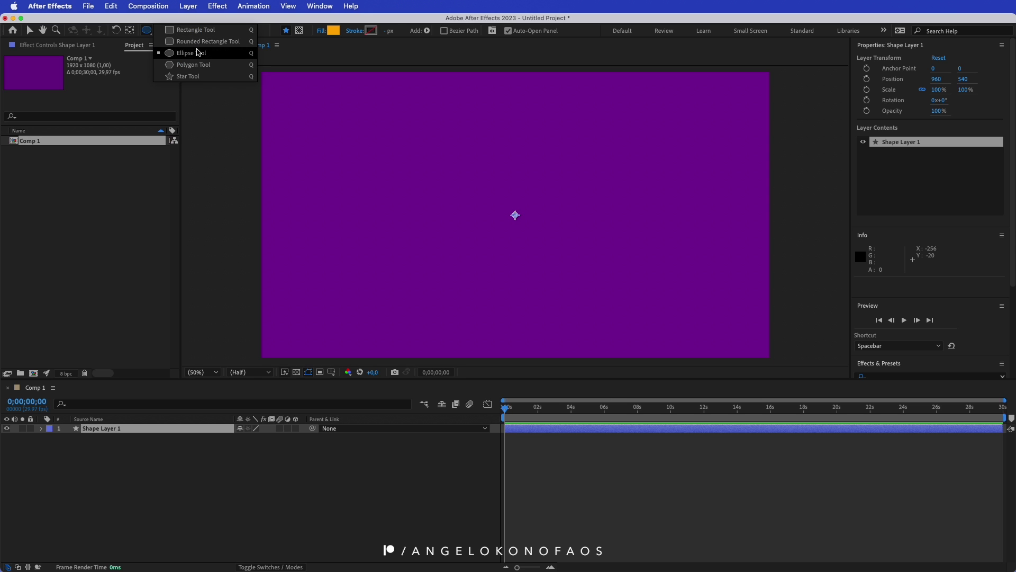
left_click(211, 55)
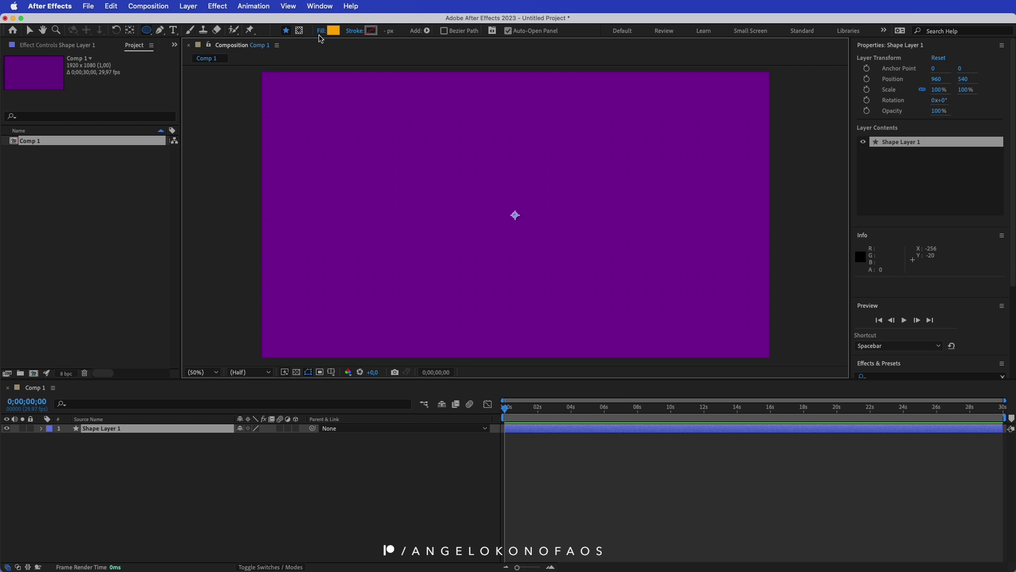
left_click(333, 31)
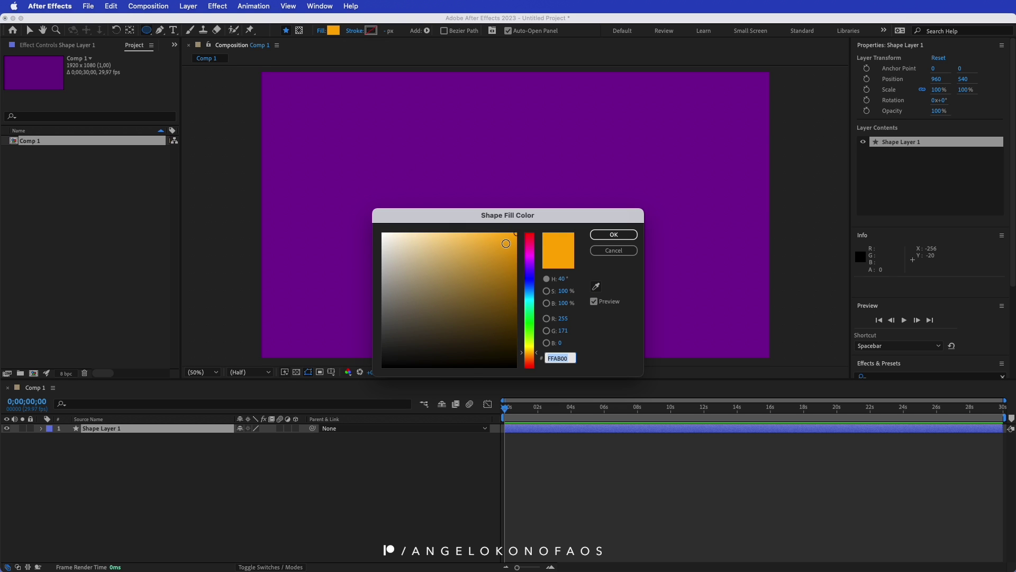
left_click(612, 240)
left_click(440, 156)
left_click_drag(440, 156, 509, 214)
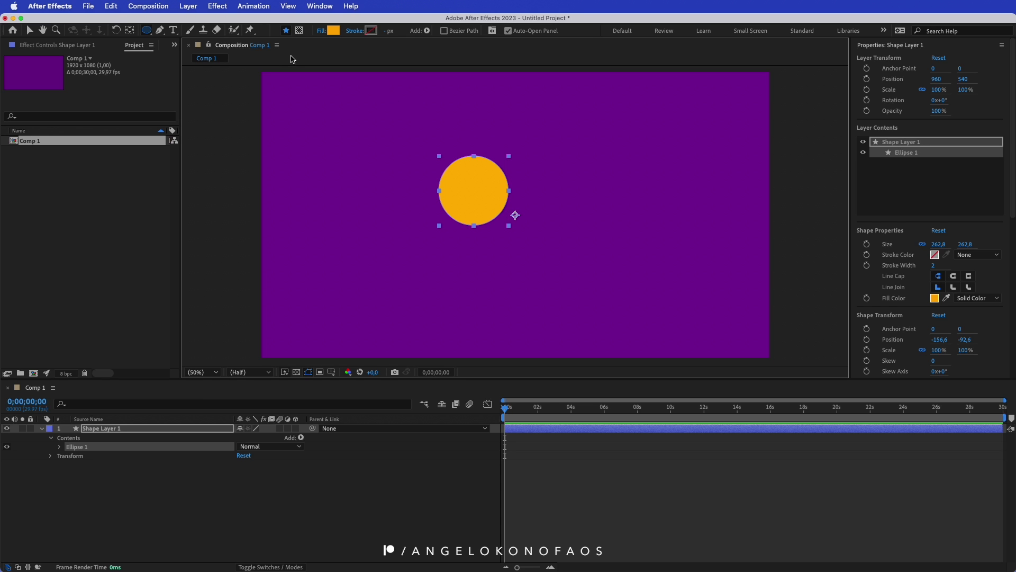
- Show the Effects & Presets panel and search it for 'wiggle'
left_click(291, 6)
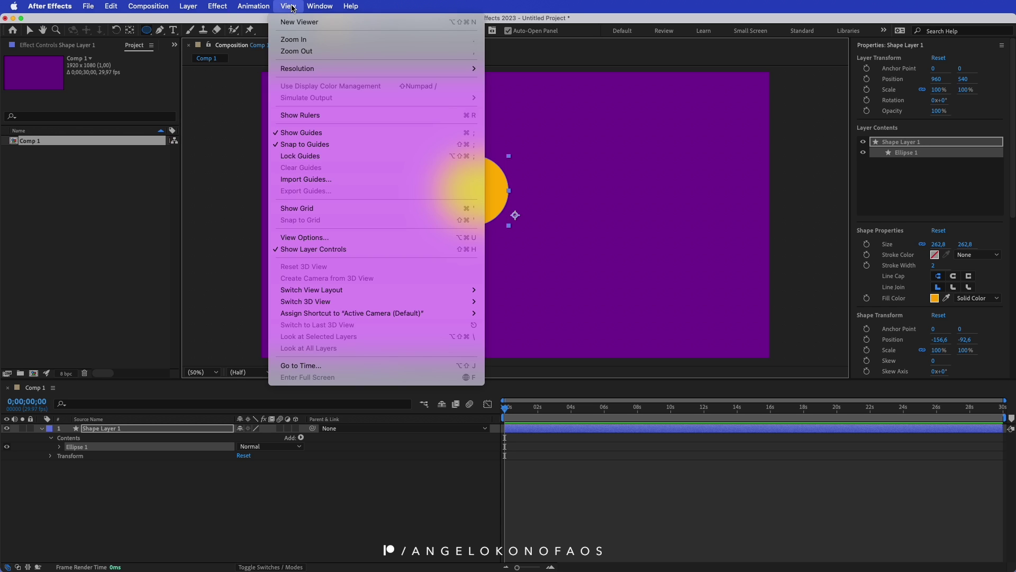
mouse_move(314, 9)
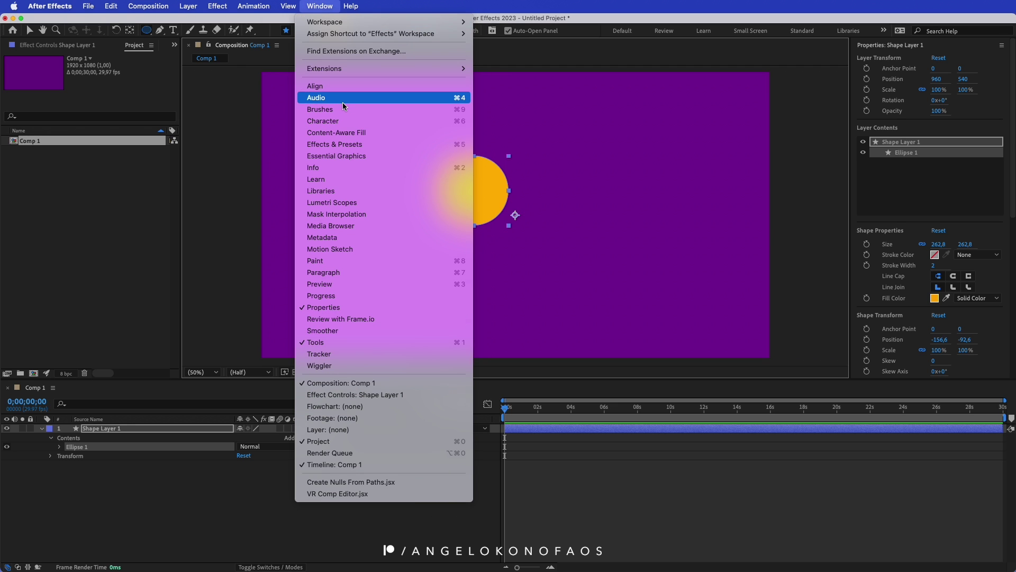
left_click(358, 145)
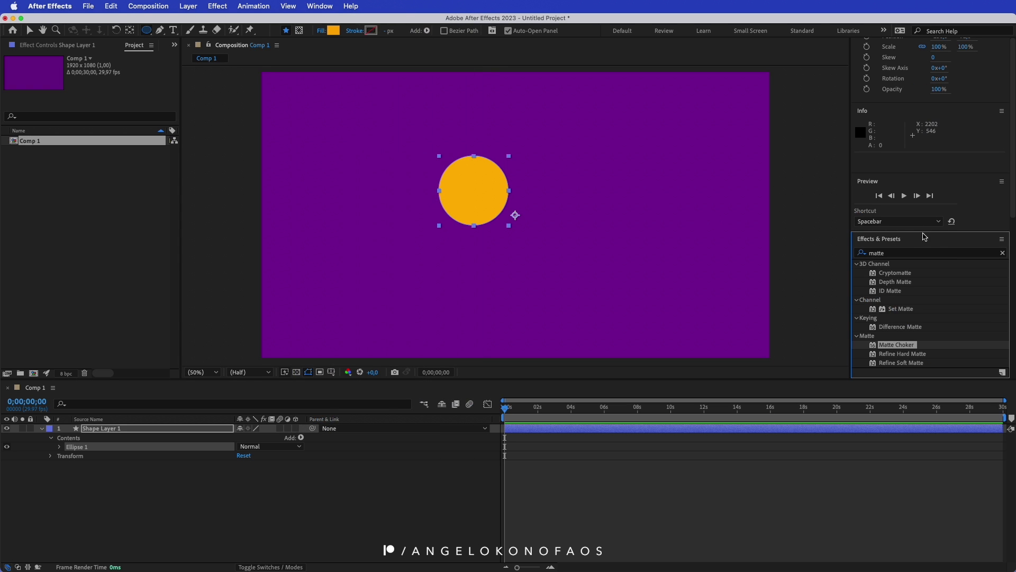
left_click(910, 255)
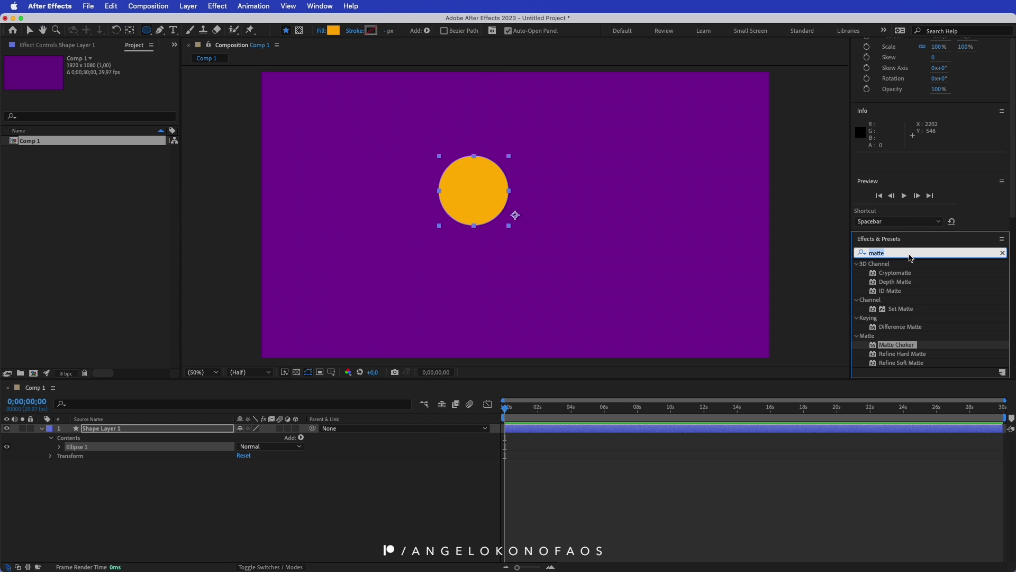
type("wig")
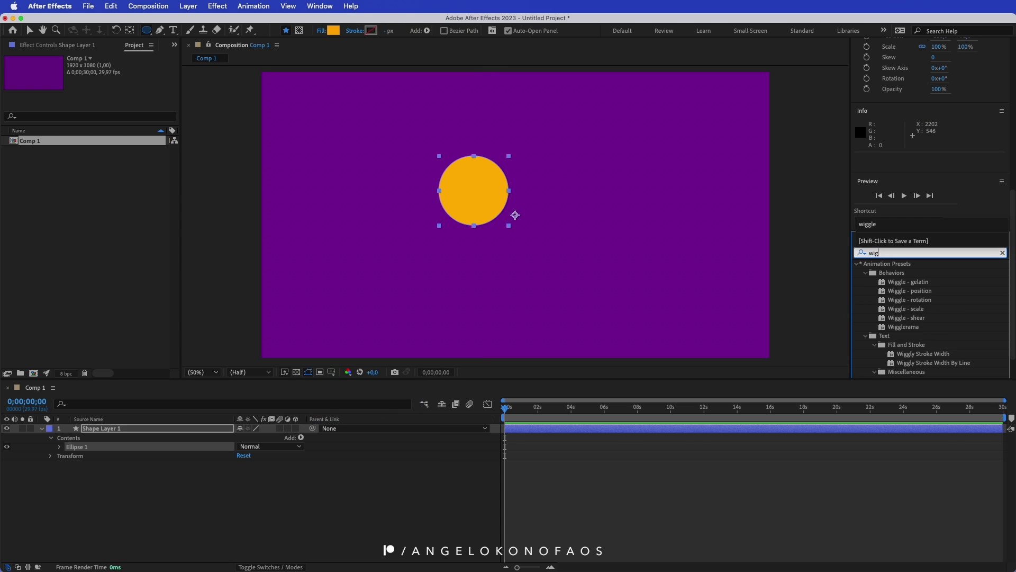
type("gle")
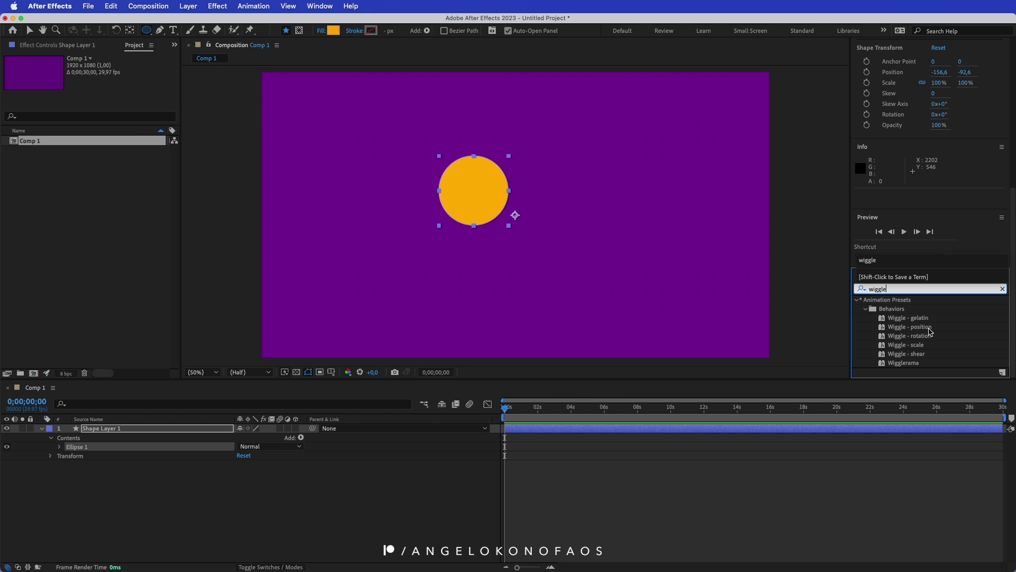
- Apply Wiggle - position to the circle with Wiggle Amount 100 and preview it
double_click(929, 328)
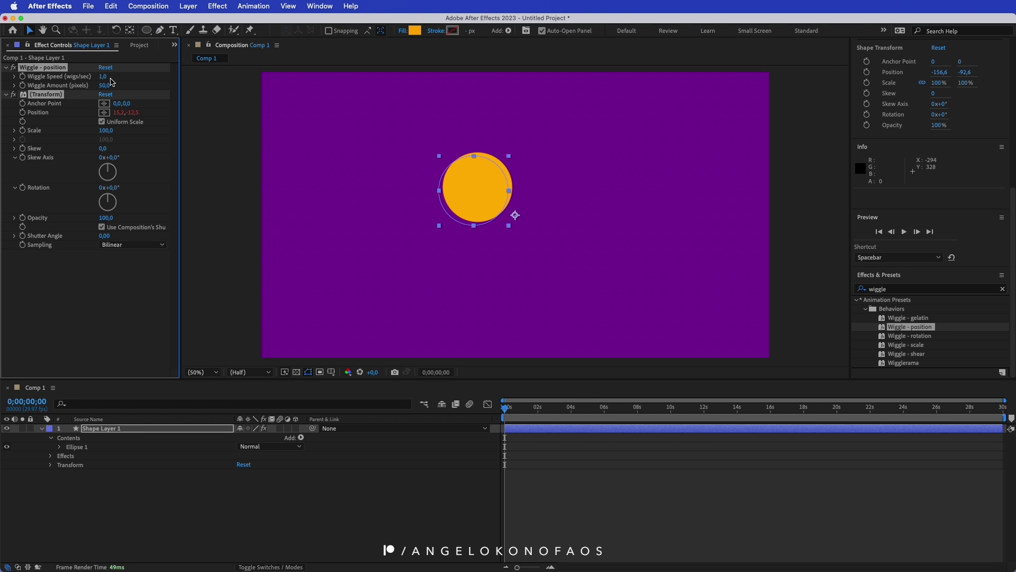
left_click(104, 86)
type("100")
left_click(503, 413)
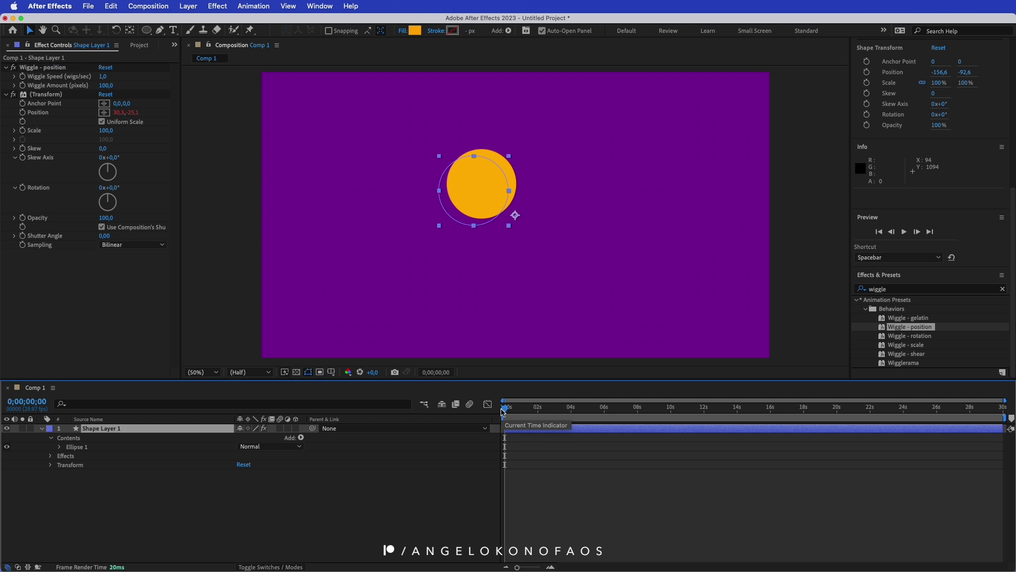
key("space")
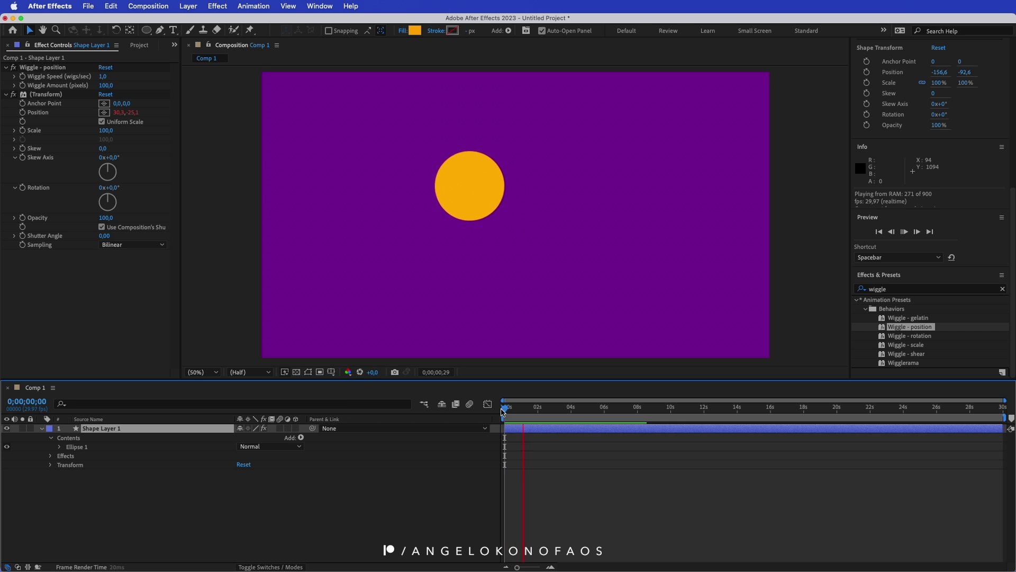
- Stop the preview and duplicate the circle layer up to Shape Layer 7
key("space")
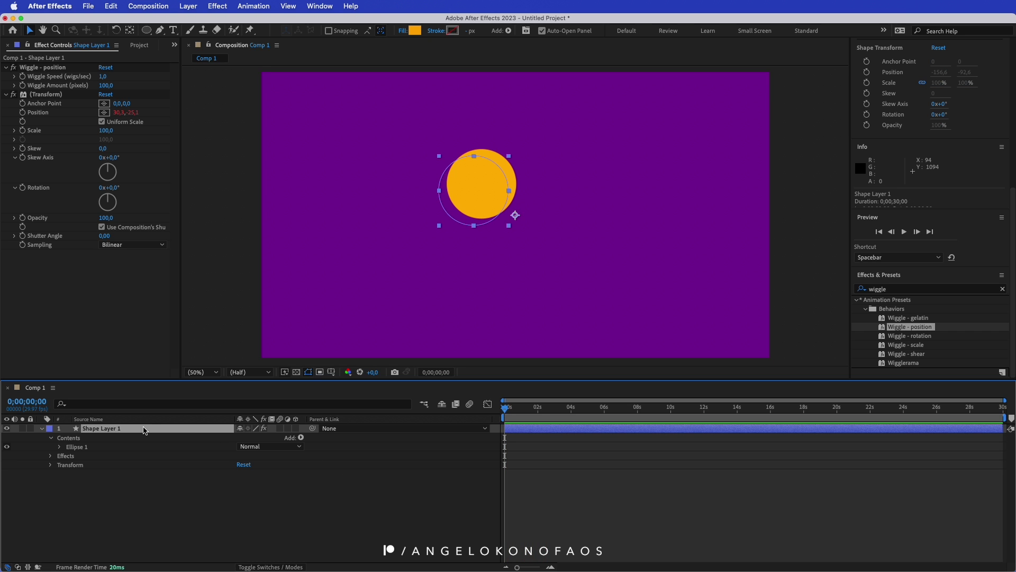
key("ctrl+d")
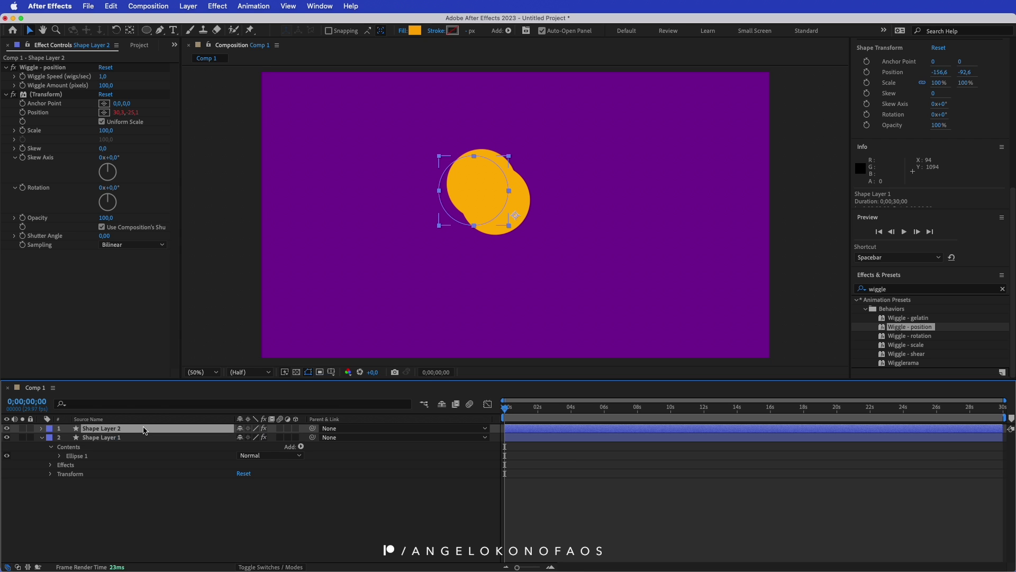
key("ctrl+d")
key("ctrl+d")
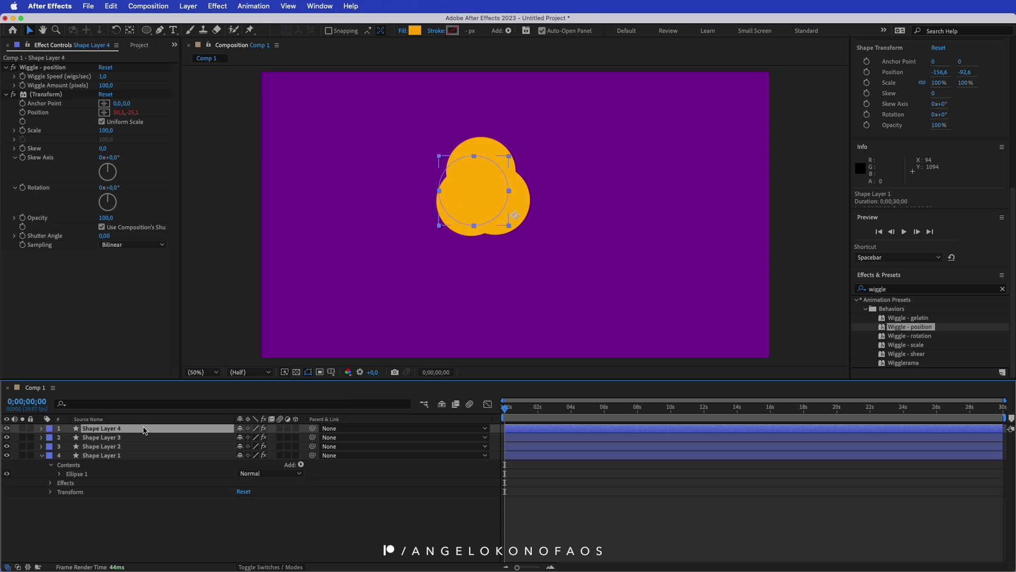
key("ctrl+d")
key("ctrl+d")
key("ctrl+d")
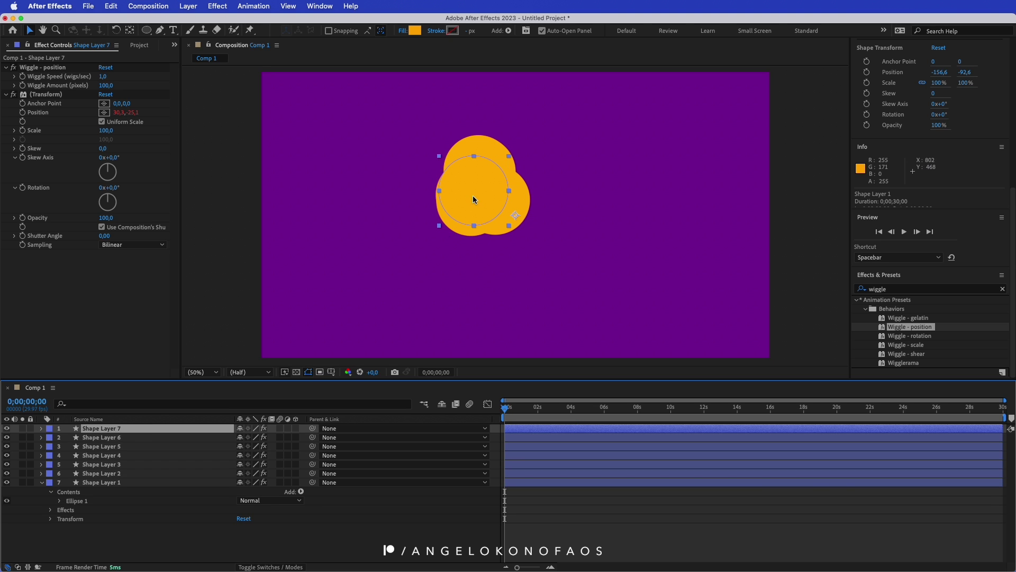
- Drag the clustered circles apart to spots around the lower and upper frame
left_click_drag(473, 199, 686, 284)
left_click_drag(488, 204, 344, 297)
left_click_drag(462, 199, 682, 133)
left_click_drag(474, 190, 590, 294)
left_click(481, 209)
left_click_drag(481, 208, 457, 285)
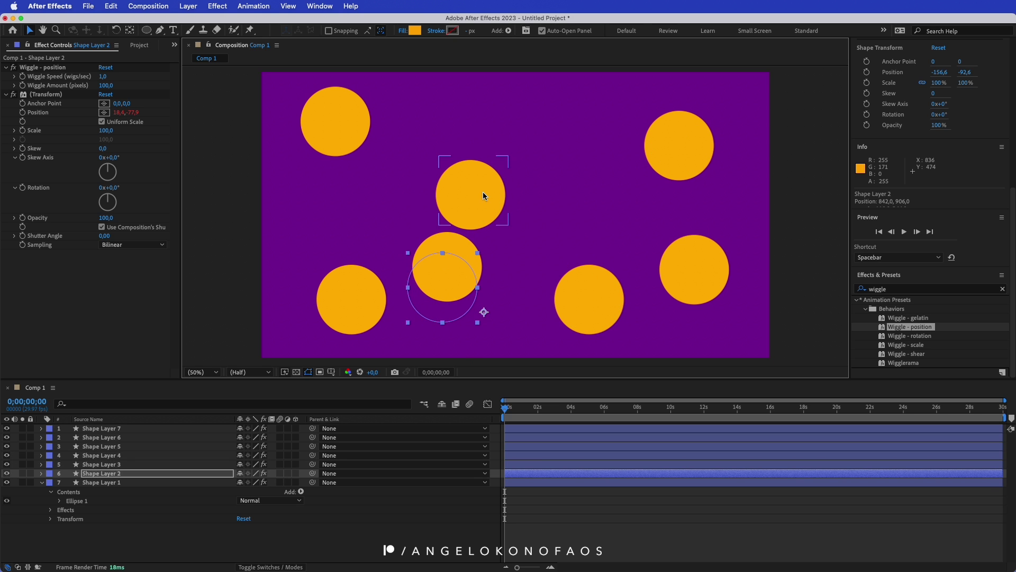
left_click_drag(483, 188, 560, 149)
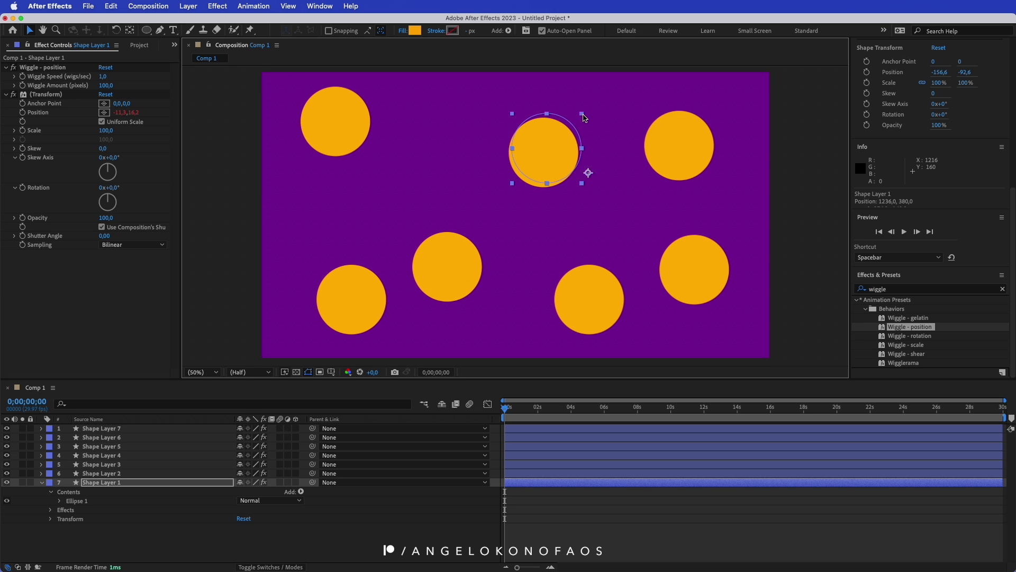
- Enlarge the upper circles and make the lower-middle circle much larger
left_click_drag(583, 116, 578, 80)
left_click(660, 166)
left_click_drag(647, 171, 644, 173)
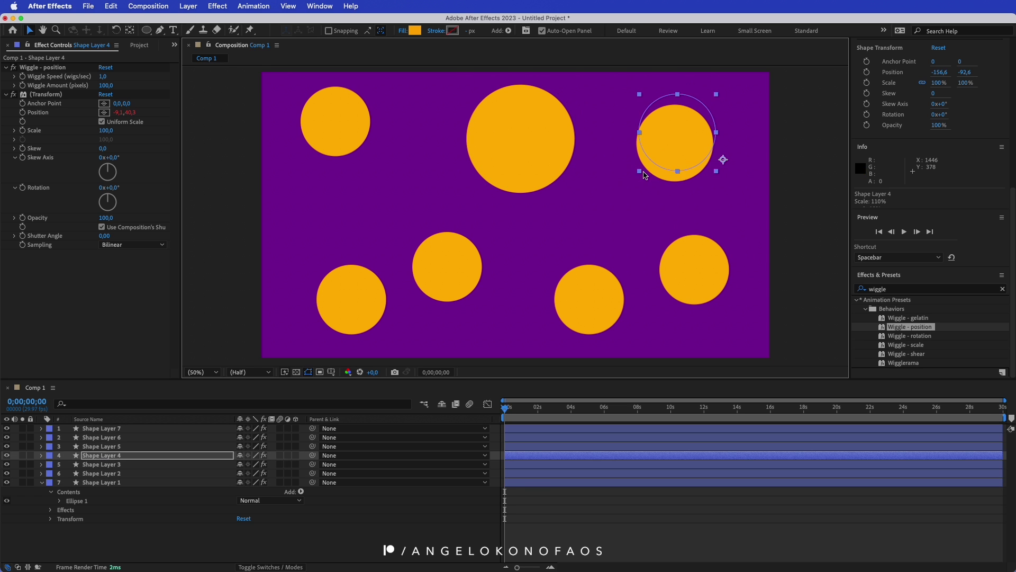
left_click(694, 269)
left_click_drag(657, 317, 616, 318)
left_click(589, 299)
left_click_drag(556, 265, 591, 292)
left_click(447, 266)
left_click_drag(413, 231, 474, 247)
- Scale up a left circle, shrink the top-left one, and shift the large circle down-left
left_click(331, 286)
left_click_drag(316, 265, 279, 262)
left_click_drag(420, 239, 478, 271)
left_click(344, 143)
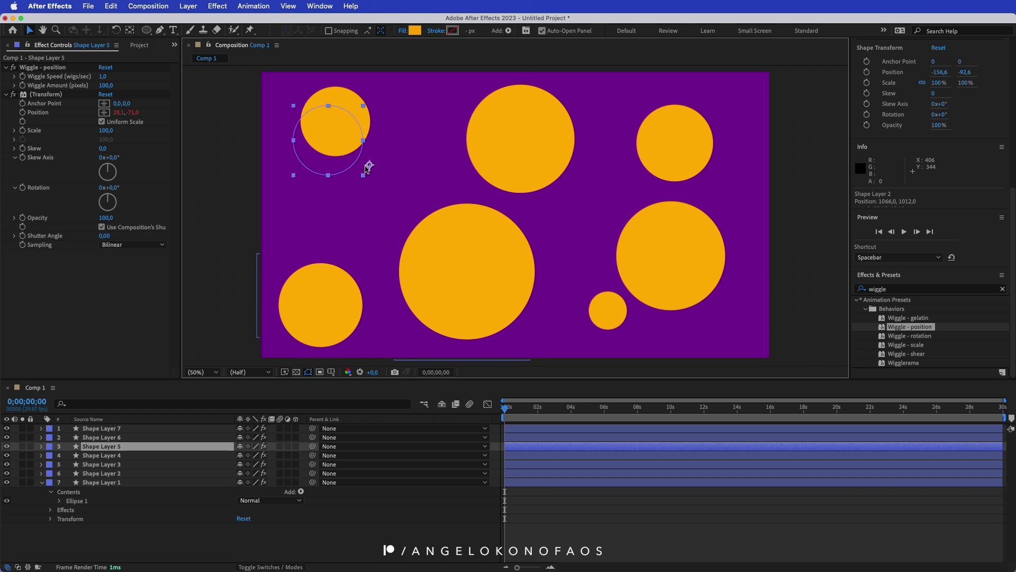
left_click_drag(363, 176, 367, 168)
left_click_drag(519, 295, 510, 323)
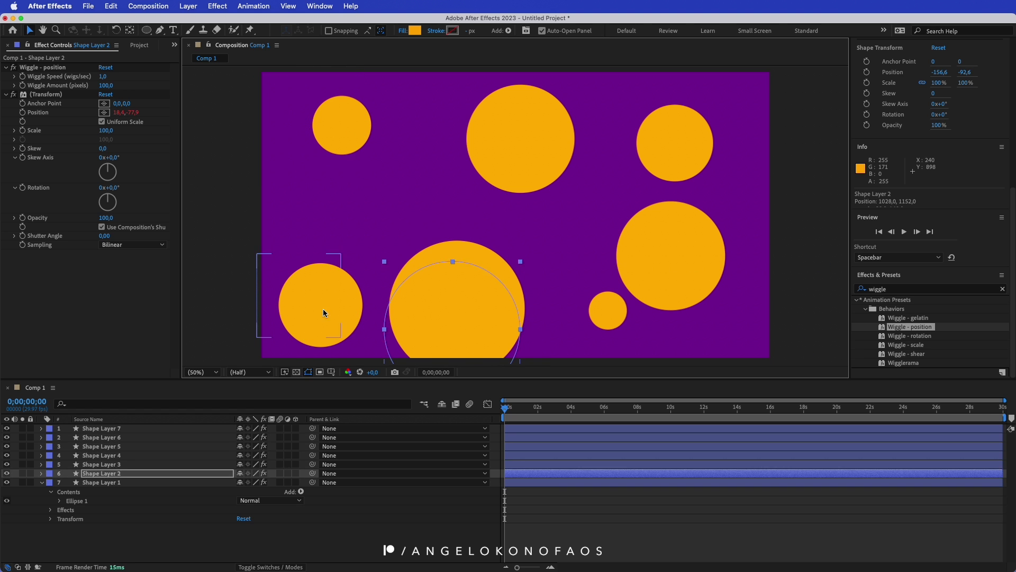
- Nudge Shape Layer 6's circle up and right, then preview the wiggling circles
left_click_drag(321, 314, 346, 260)
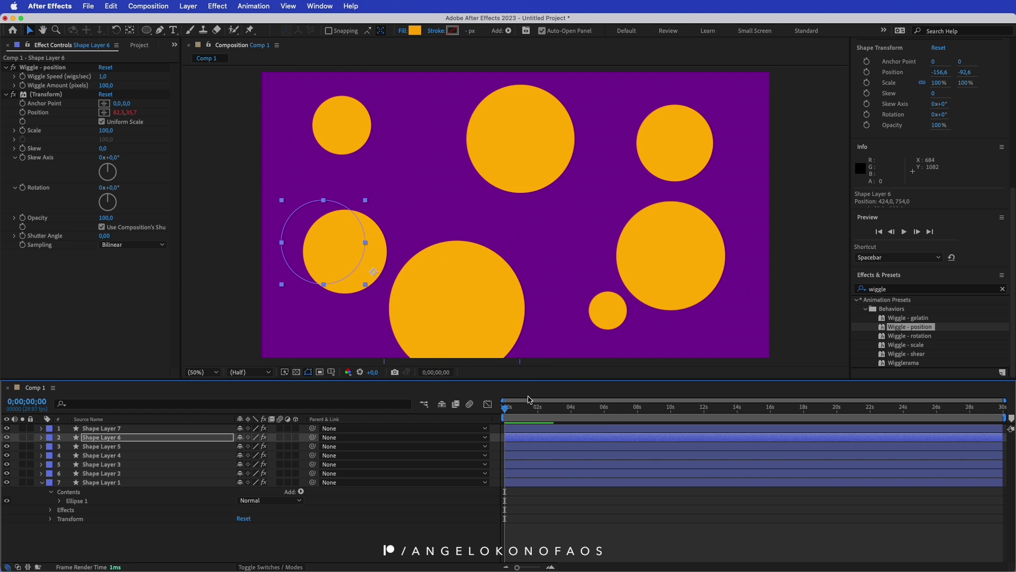
key("space")
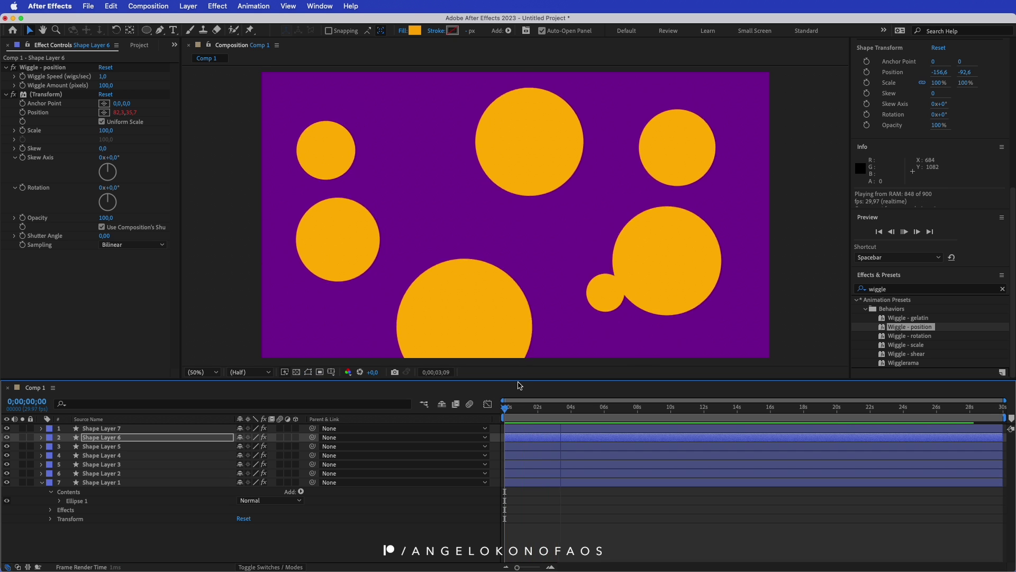
left_click(568, 408)
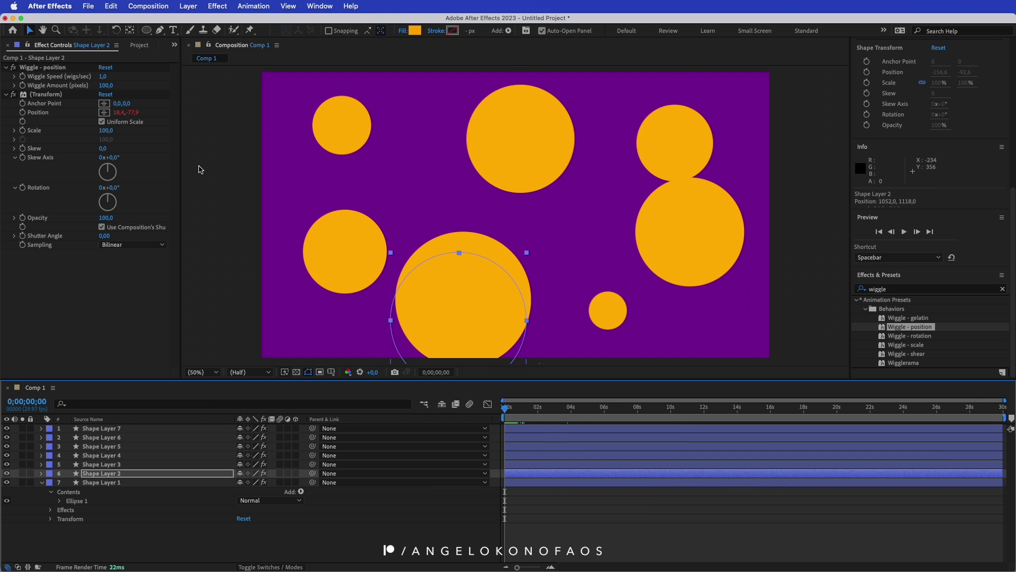
- Add Adjustment Layer 1 and move it to the top of the layer stack
left_click(189, 6)
mouse_move(214, 22)
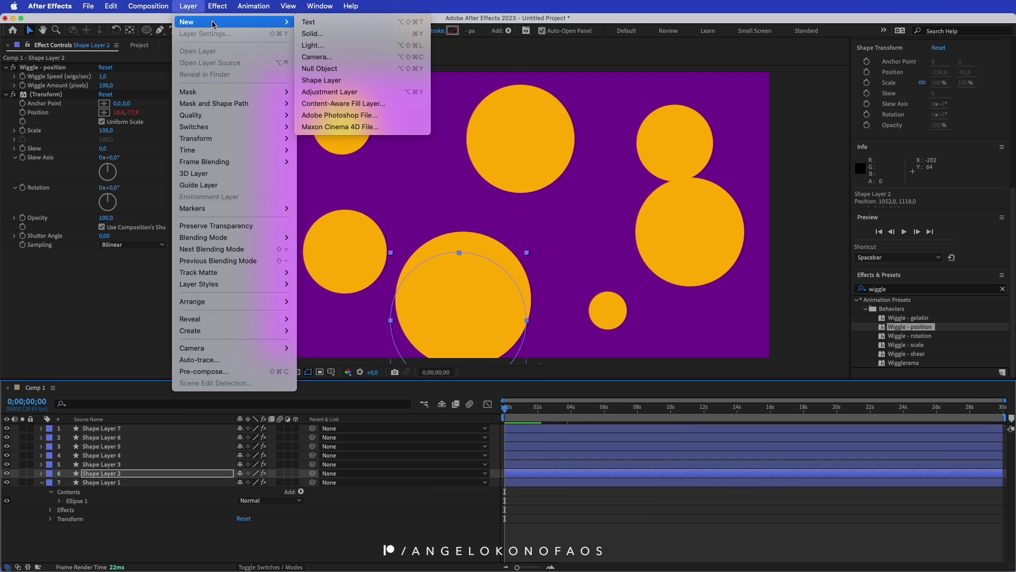
left_click(343, 94)
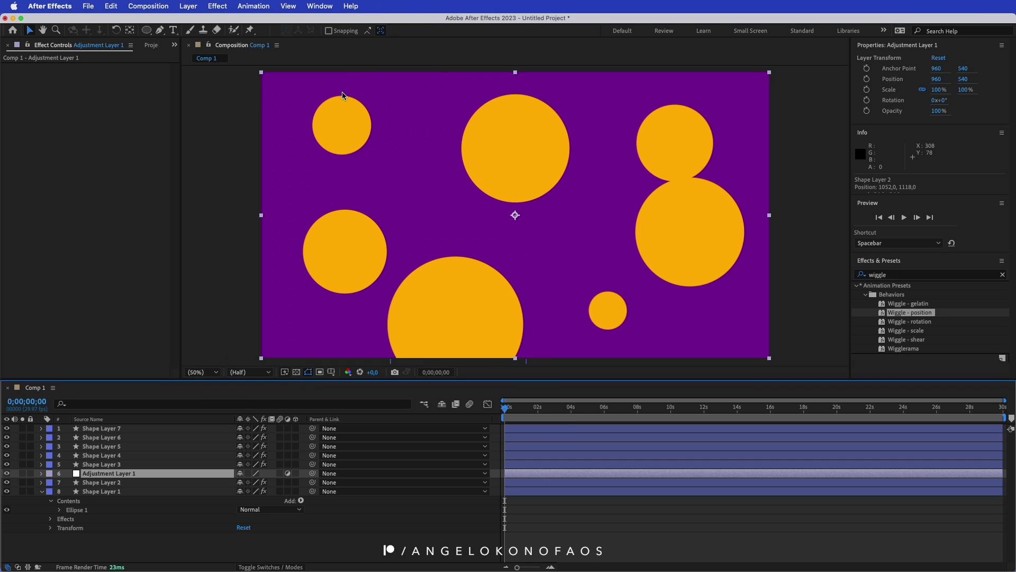
left_click_drag(114, 475, 115, 430)
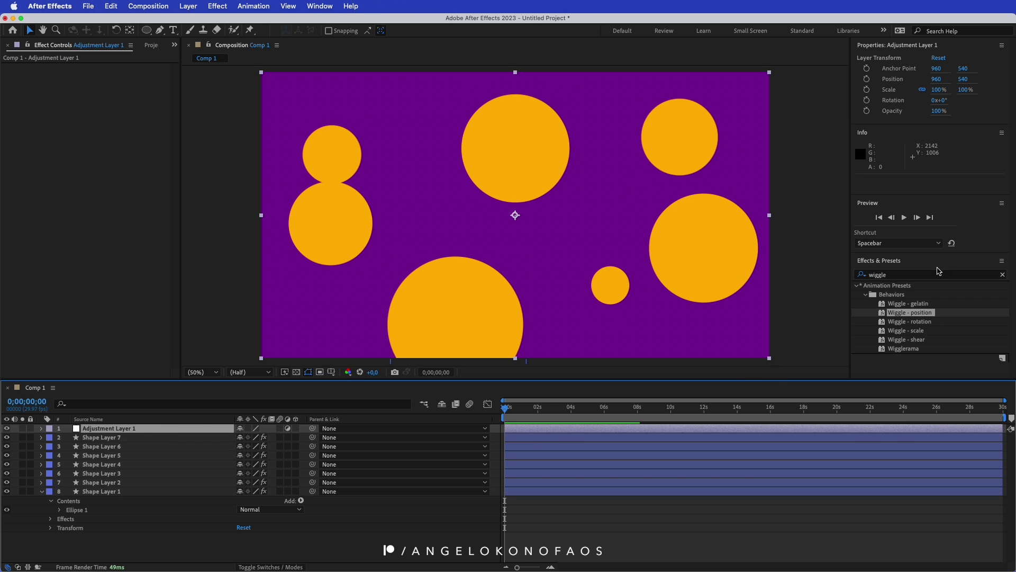
- Apply Gaussian Blur to the adjustment layer with Blurriness 60
left_click(915, 277)
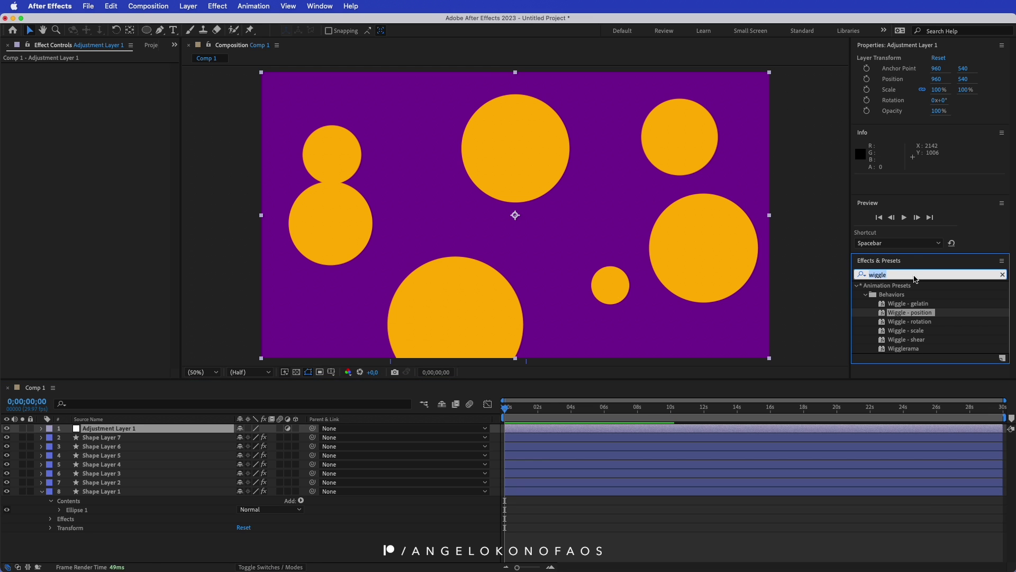
type("gaussia")
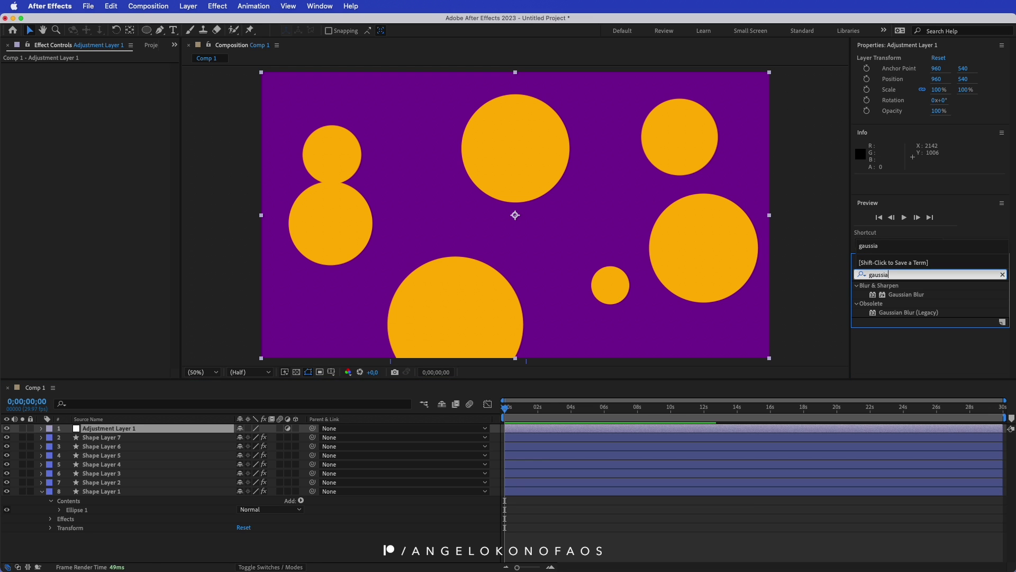
left_click(906, 295)
double_click(907, 294)
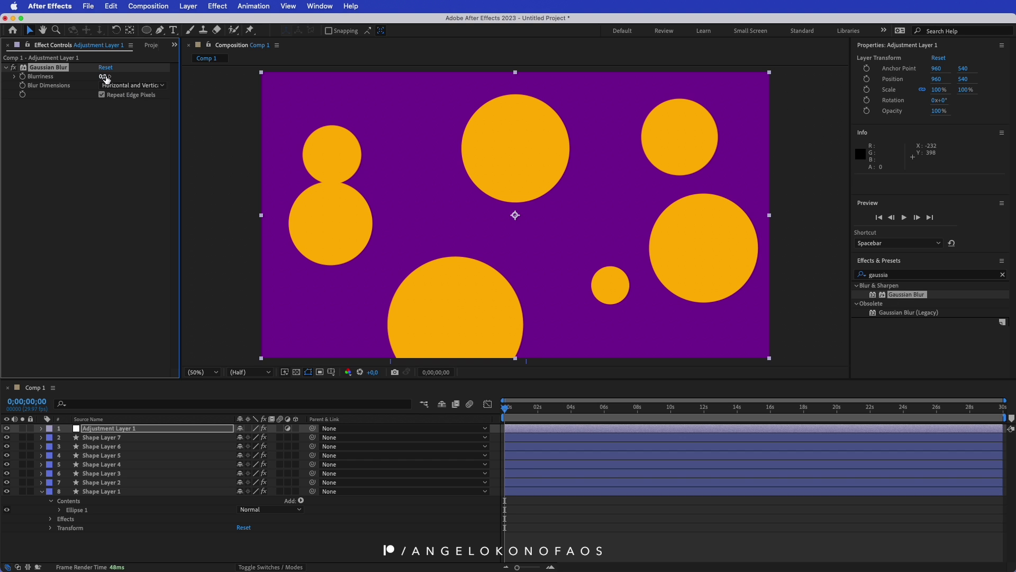
left_click(105, 76)
type("60")
key("Return")
left_click_drag(504, 409, 515, 413)
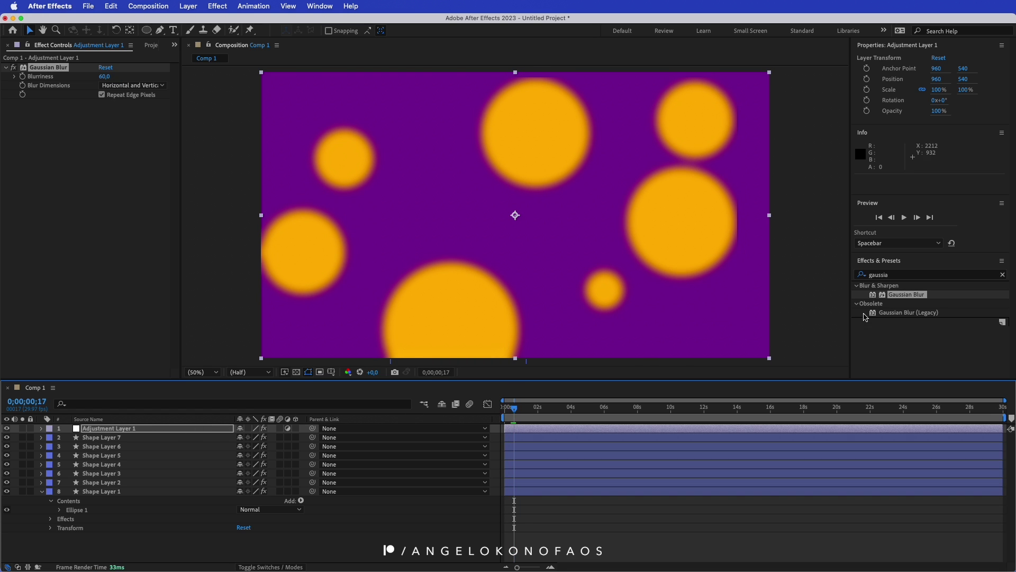
- Add Matte Choker with Gray Level Softness 1 at 5% and preview the merging blobs
left_click(909, 276)
type("matte ch")
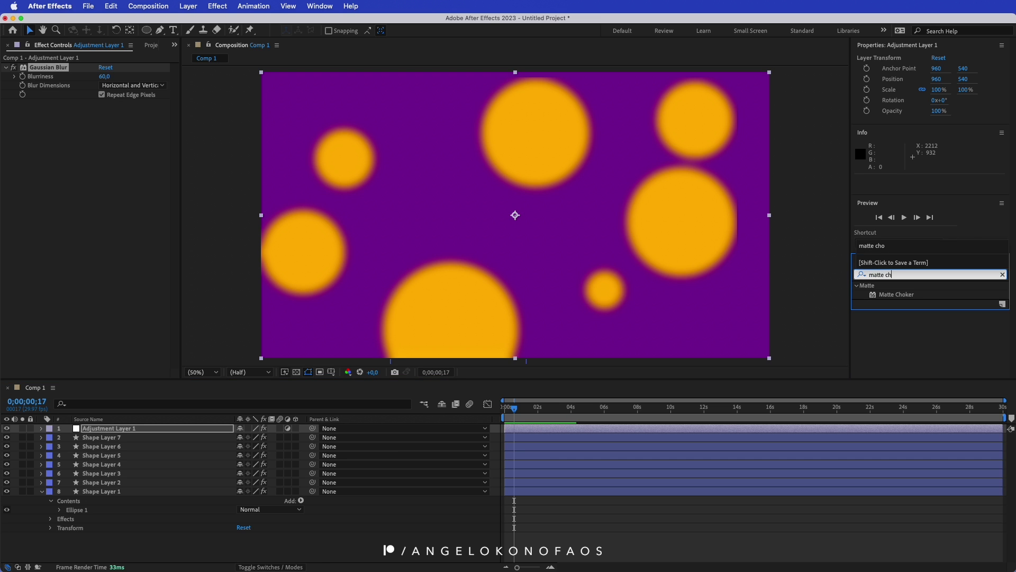
double_click(907, 295)
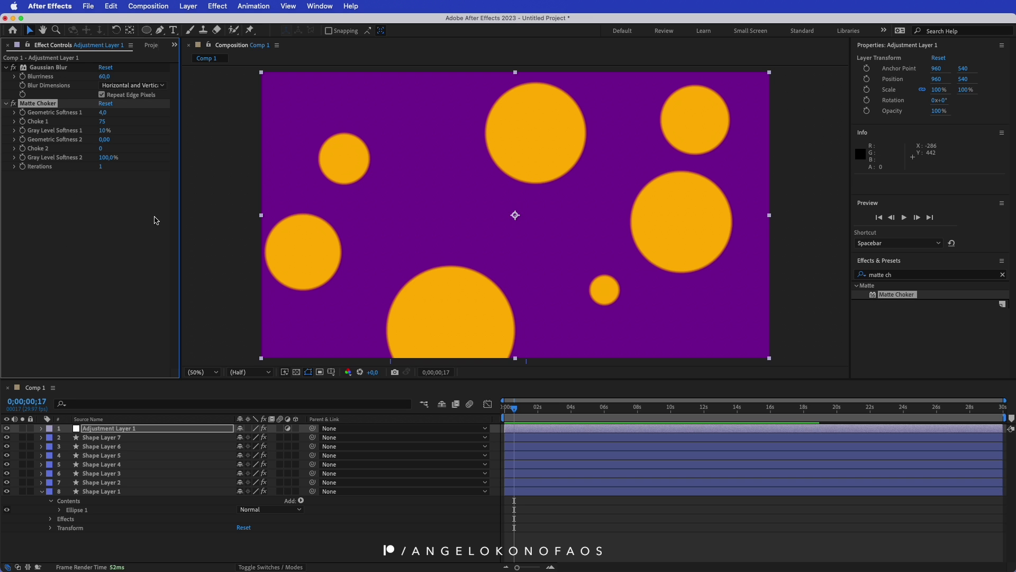
left_click(137, 196)
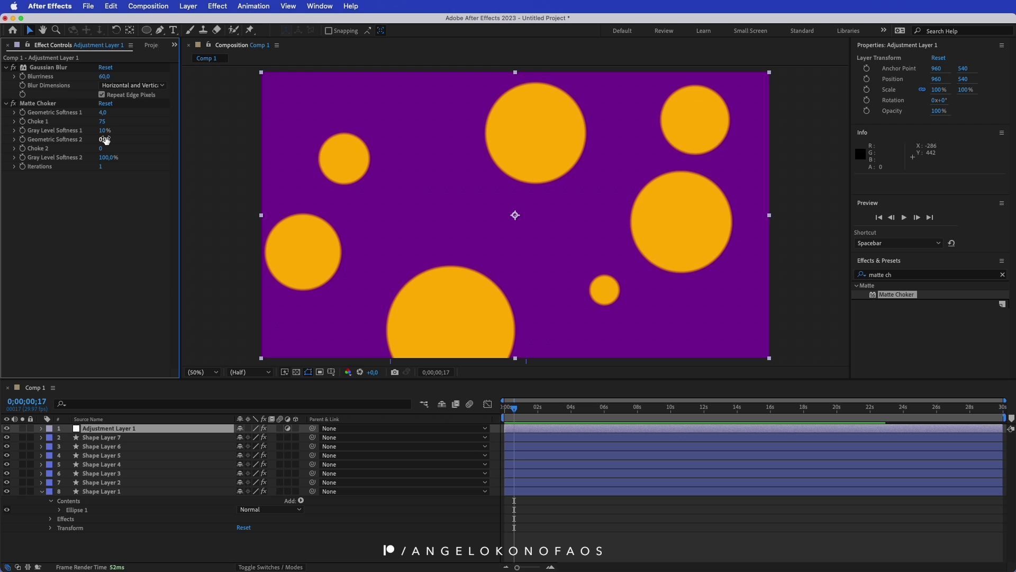
left_click(104, 132)
type("5")
key("Return")
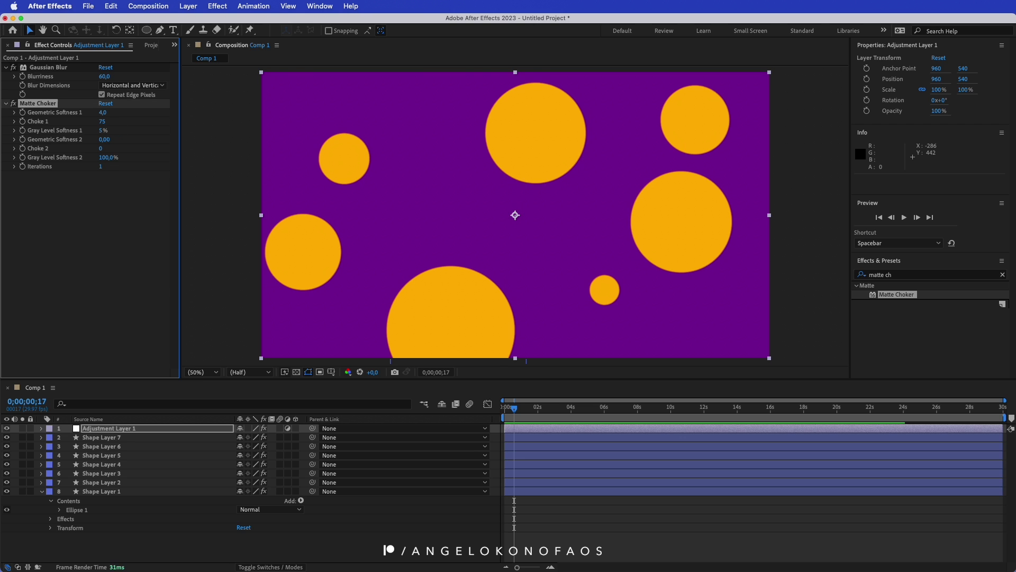
left_click(508, 409)
key("space")
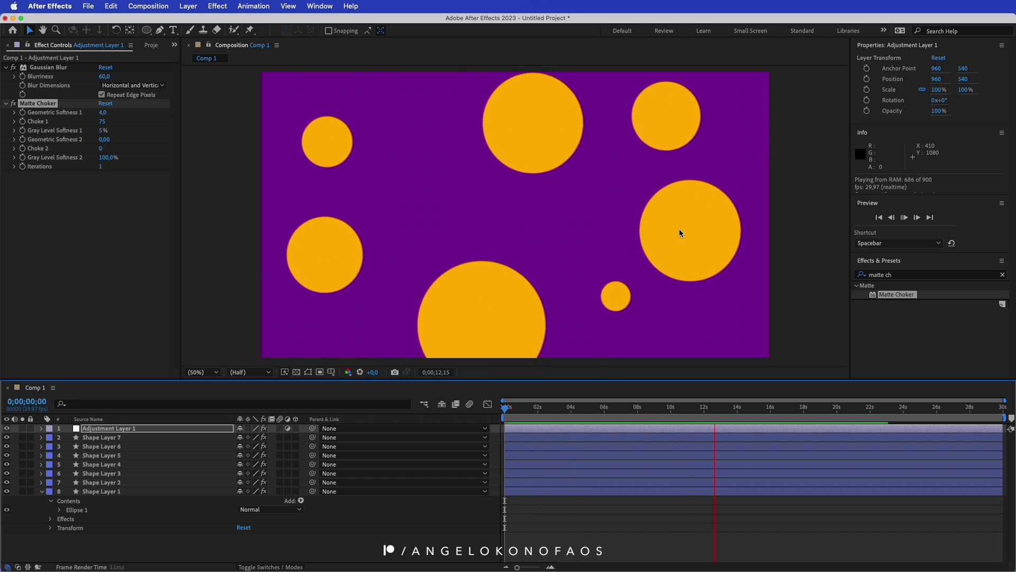
- At 0;00;01;28, set Easy Ease Position keyframes on all seven circle layers
key("space")
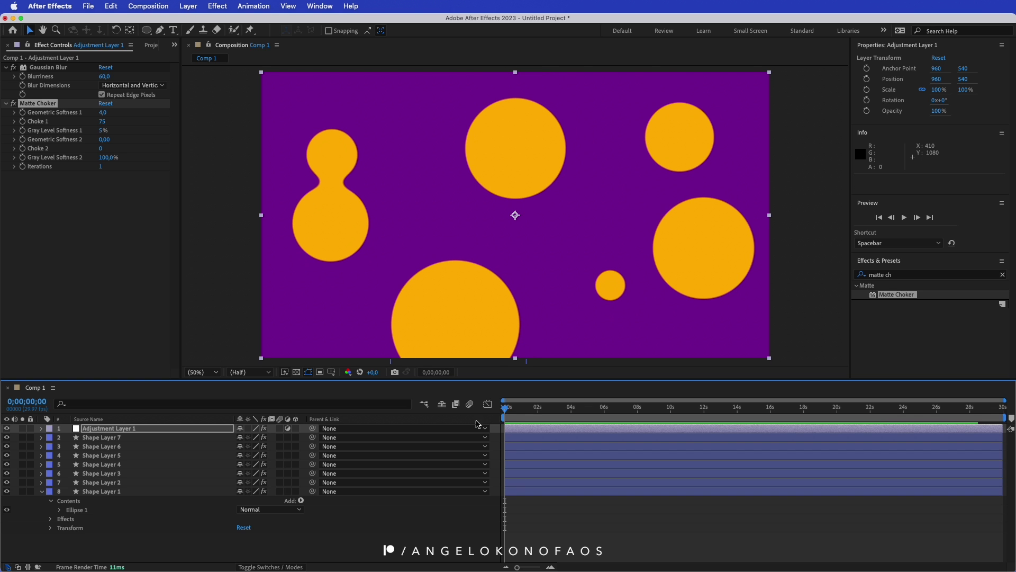
left_click(524, 412)
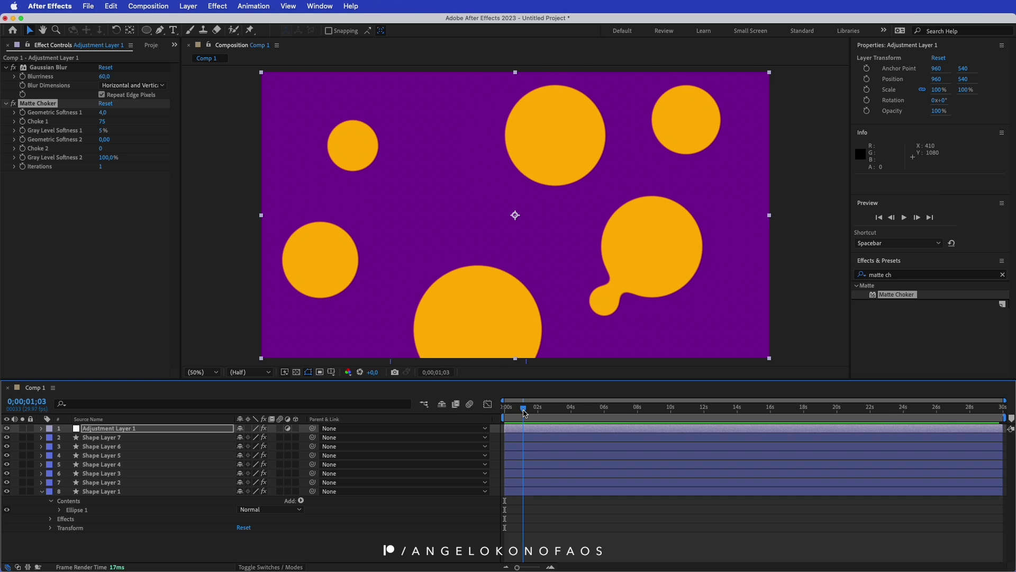
left_click_drag(524, 413, 537, 416)
left_click(101, 437)
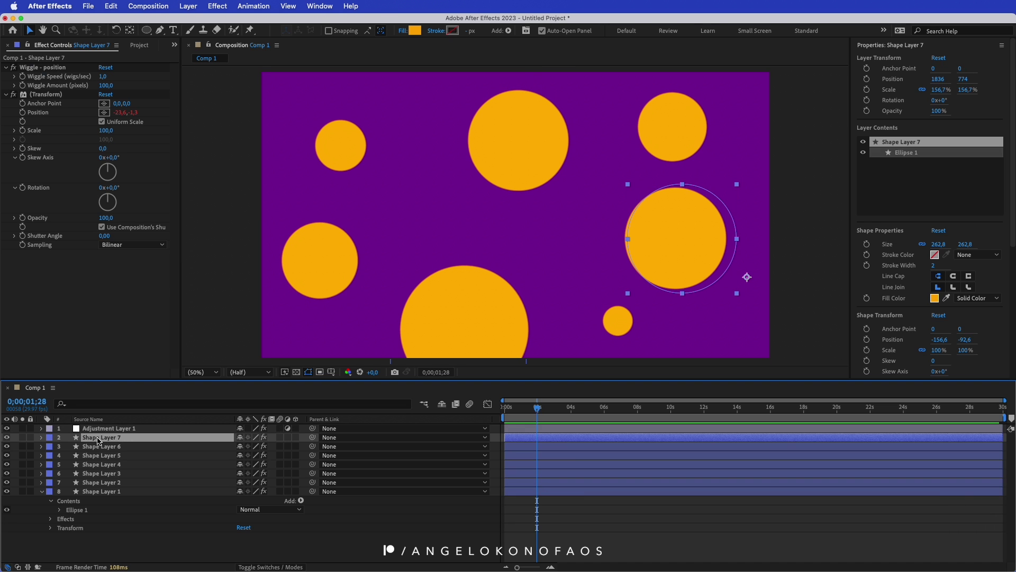
left_click(110, 493, "shift")
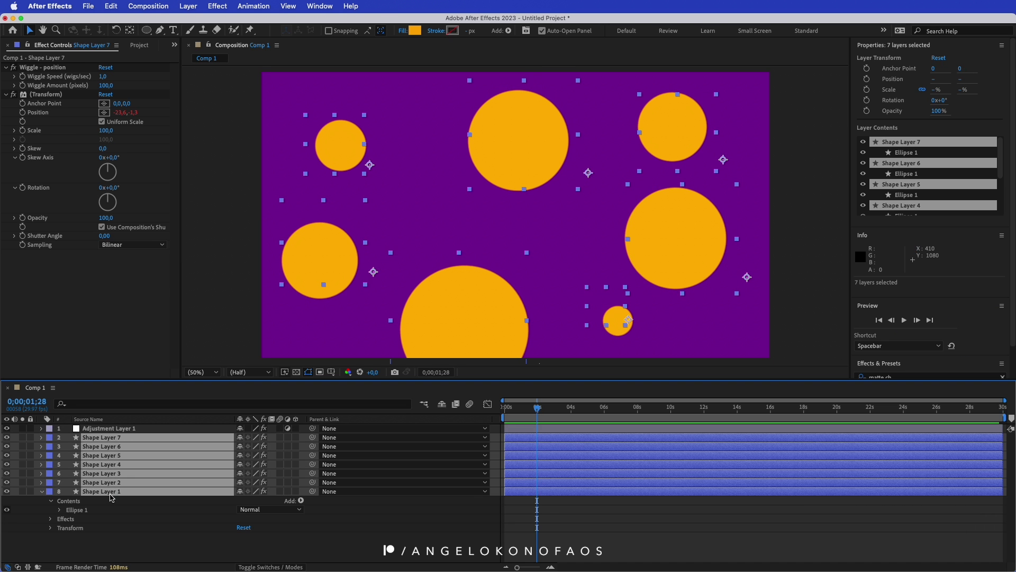
key("p")
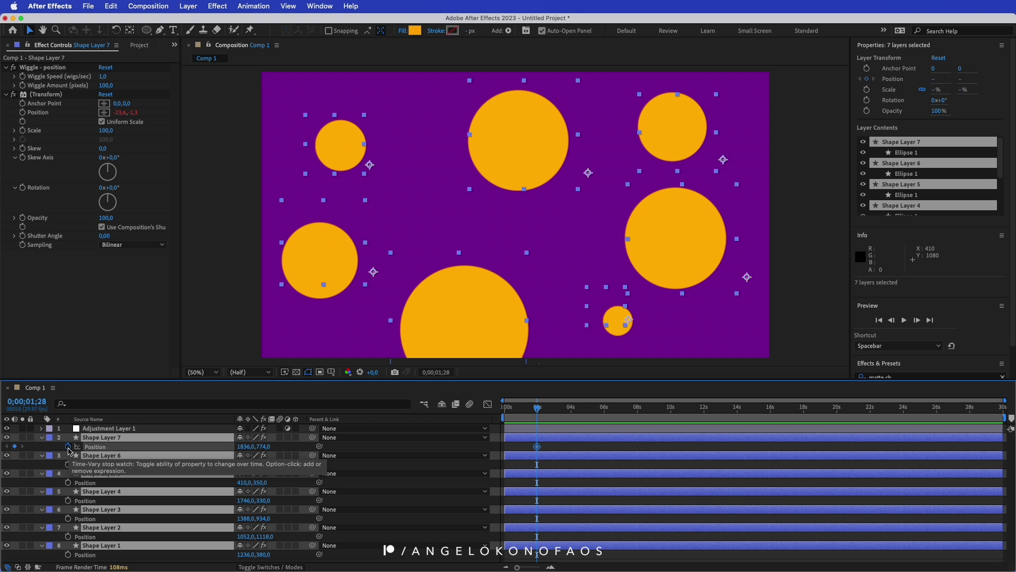
left_click(68, 447)
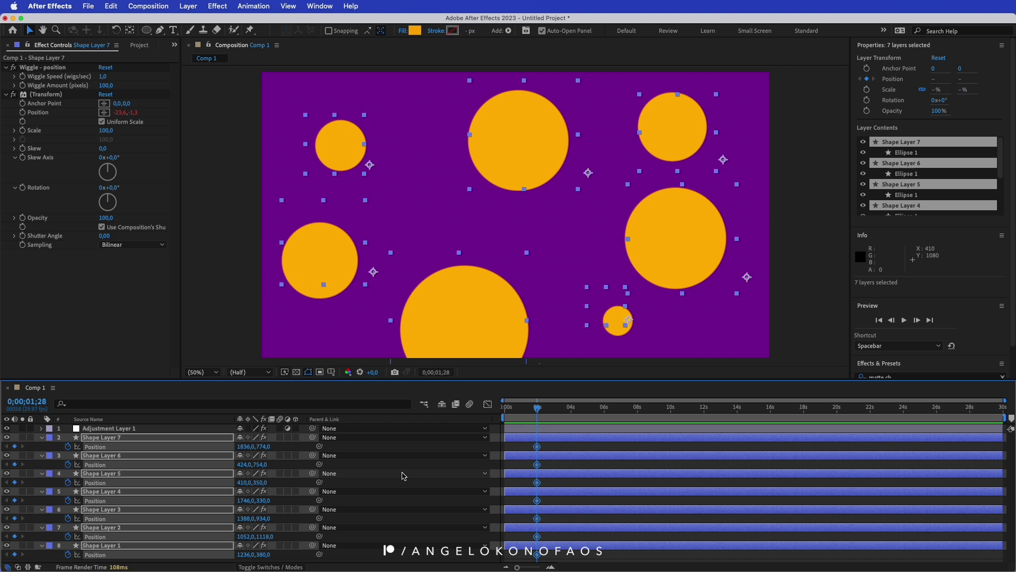
key("F9")
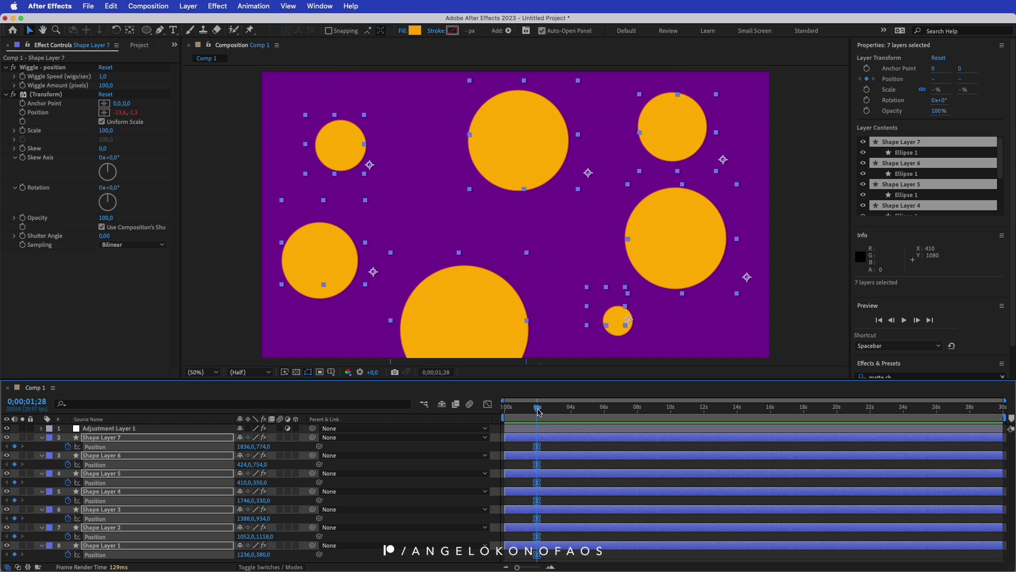
- At about 0;00;03;05, drag Shape Layer 7's circle left toward the centre
left_click_drag(540, 412, 558, 413)
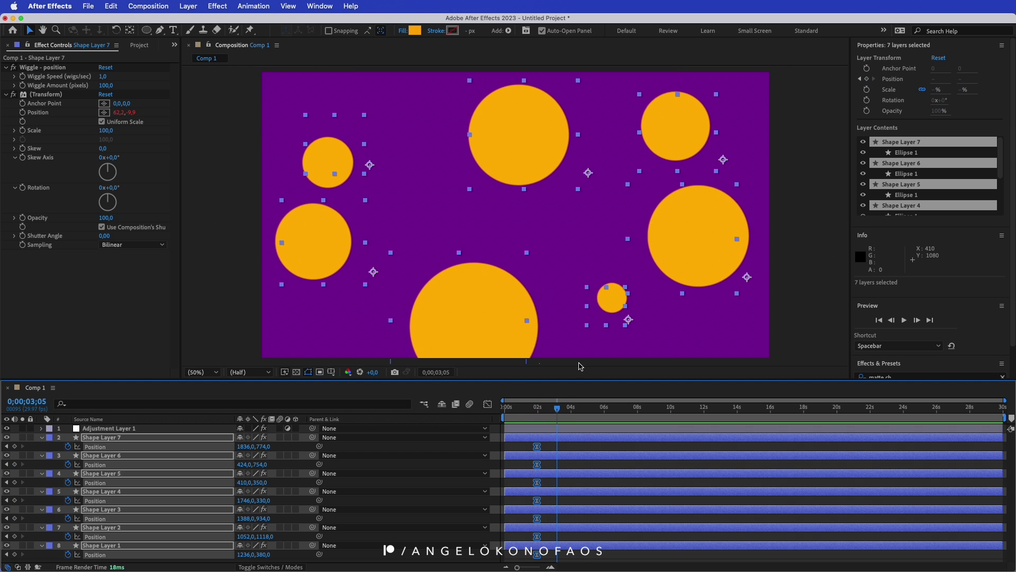
left_click(558, 454)
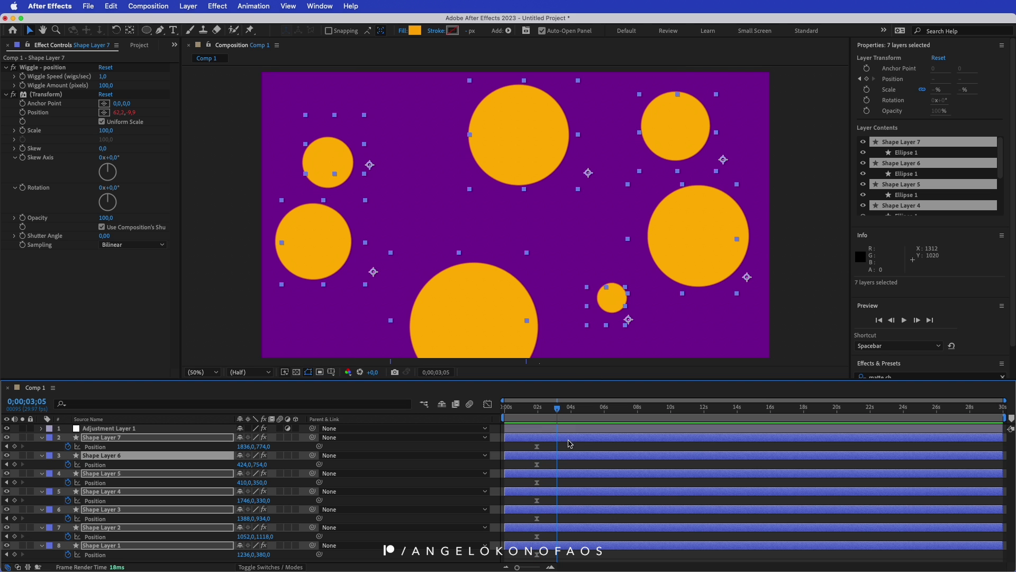
left_click(571, 447)
left_click(691, 249)
left_click_drag(695, 246, 496, 234)
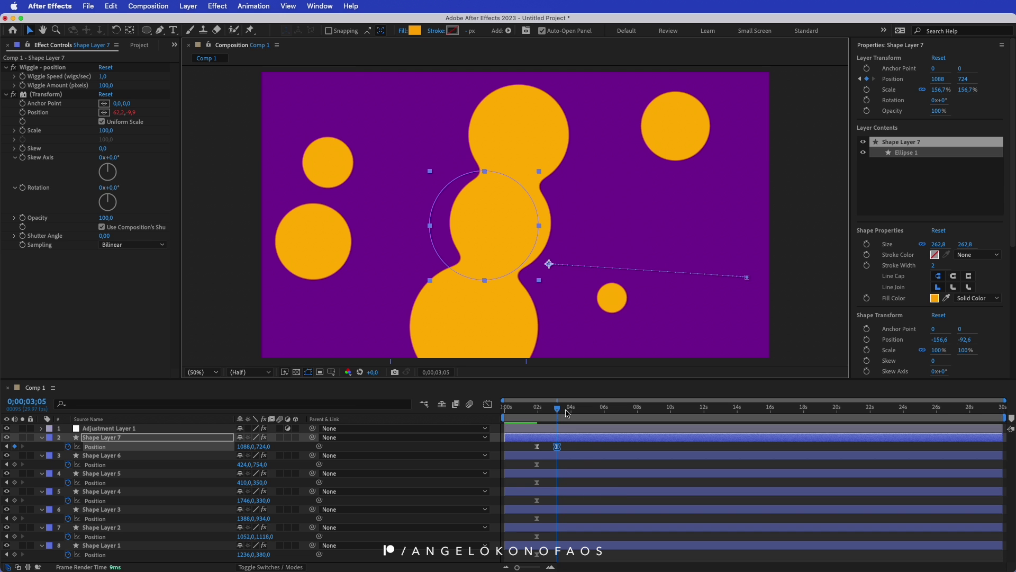
- Pull Shape Layers 6 to 2 into the central blob, then return to the timeline start
left_click_drag(304, 233, 448, 214)
left_click_drag(328, 162, 458, 195)
left_click_drag(676, 126, 533, 261)
left_click(617, 306)
left_click_drag(616, 306, 446, 199)
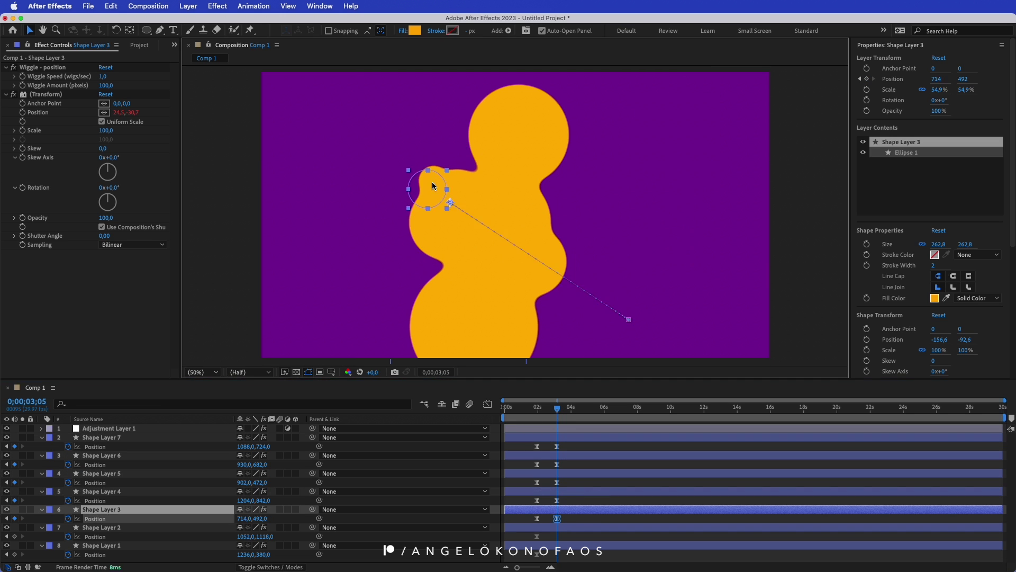
left_click(460, 316)
left_click_drag(460, 317, 495, 200)
key("ctrl+Down")
key("Home")
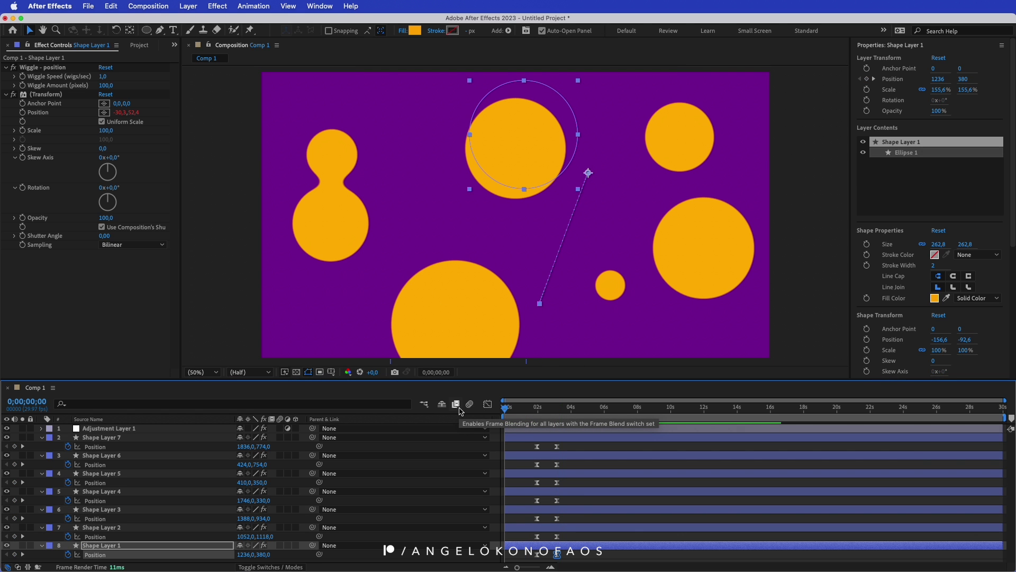
key("space")
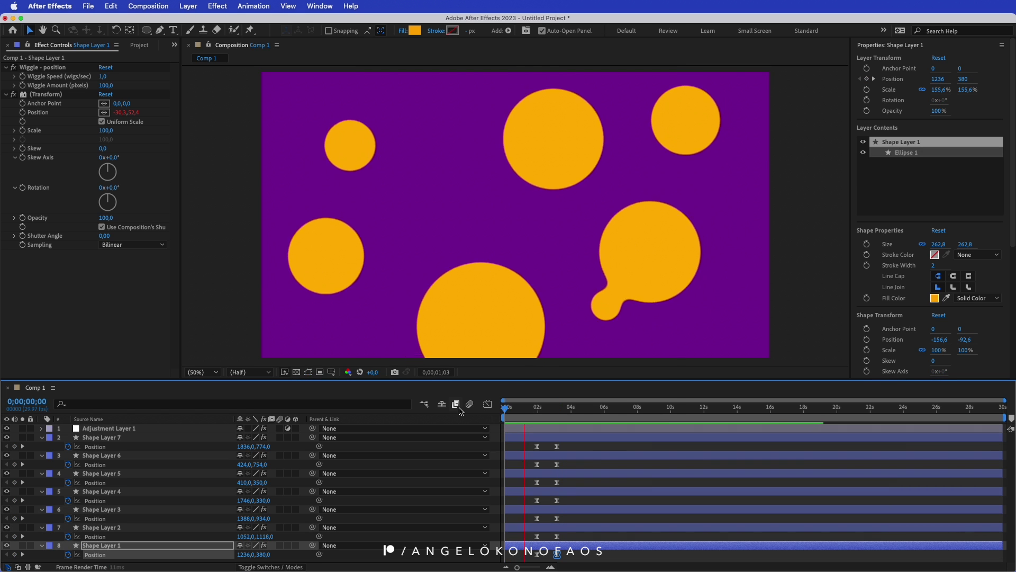